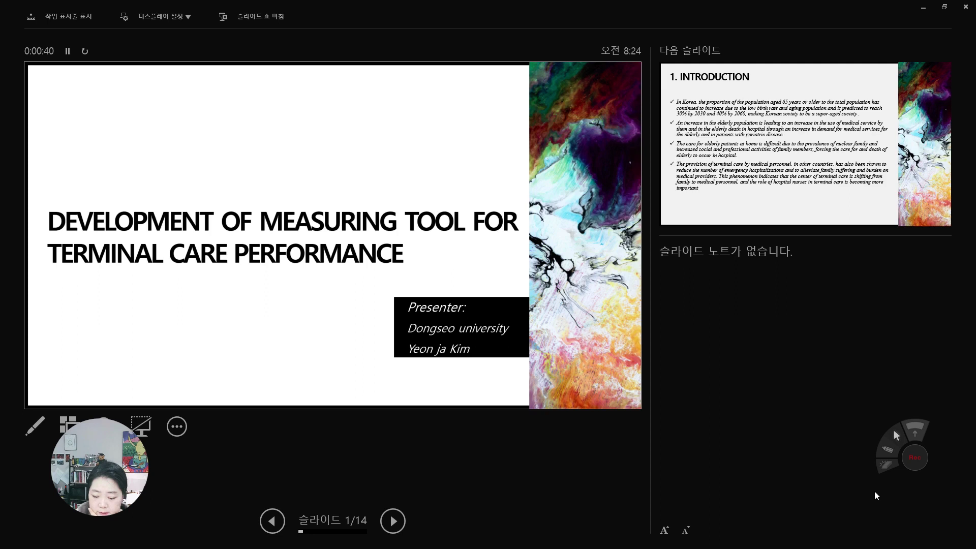
Advance from the title slide to slide 2, '1. INTRODUCTION'
left_click(916, 459)
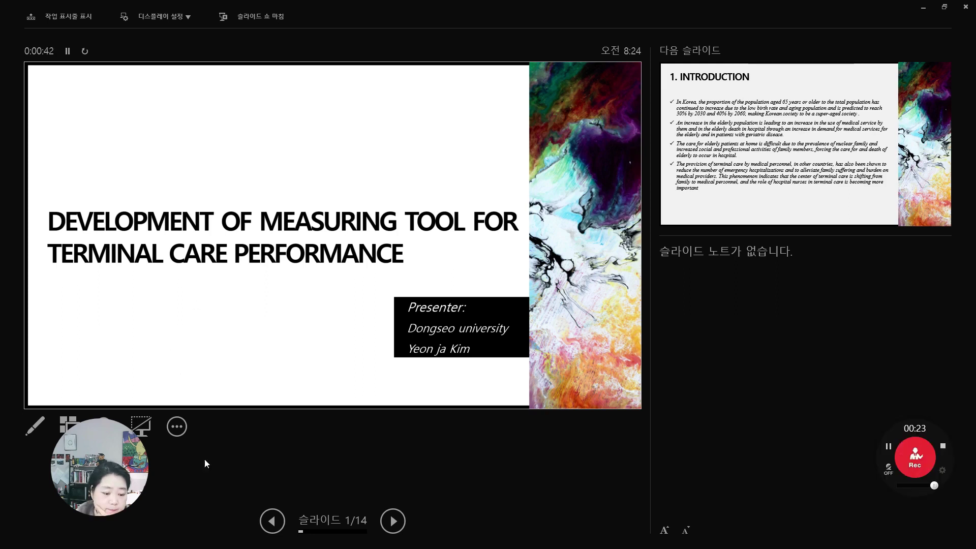
left_click(402, 523)
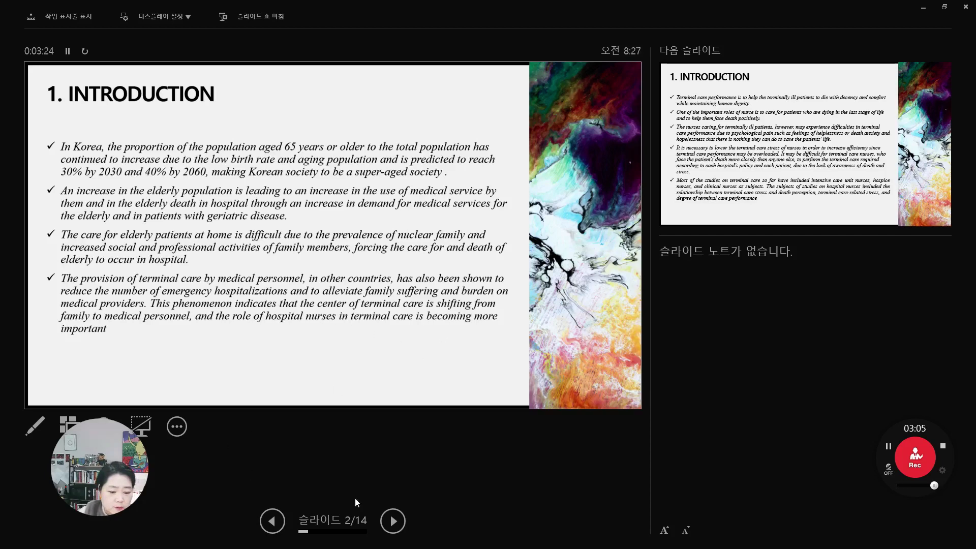
Advance to slide 3, the second Introduction slide on nurses' terminal care stress
left_click(393, 522)
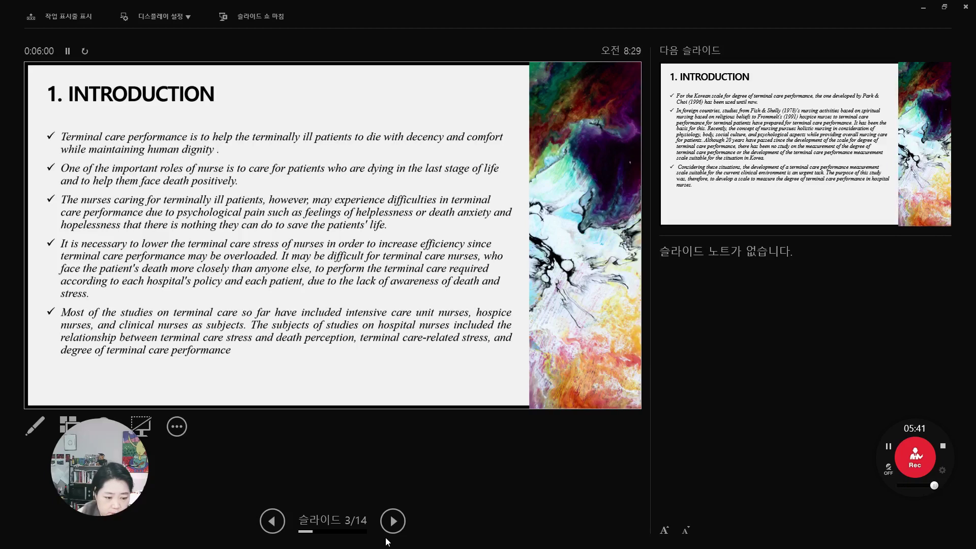
Advance past slide 4 to slide 5, '2.1 Research Method'
left_click(400, 517)
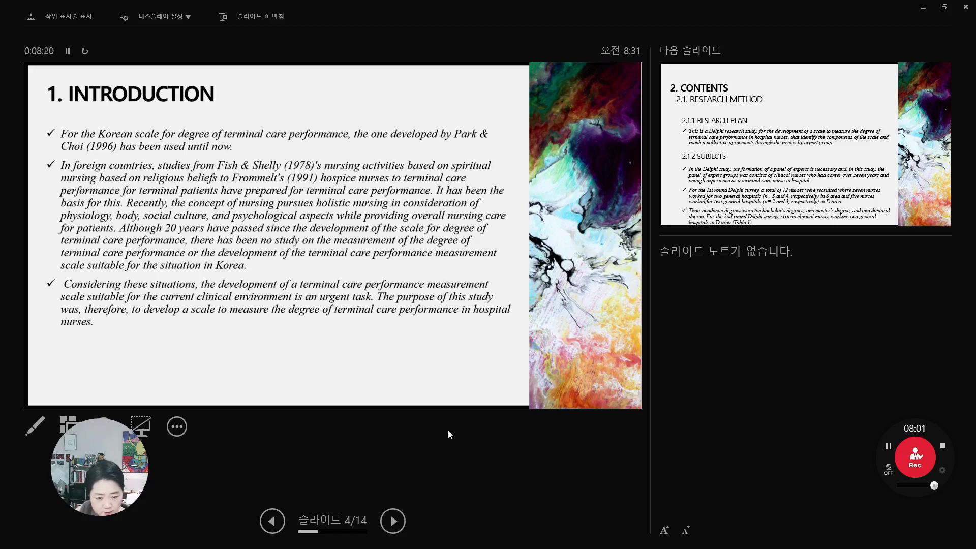
left_click(393, 524)
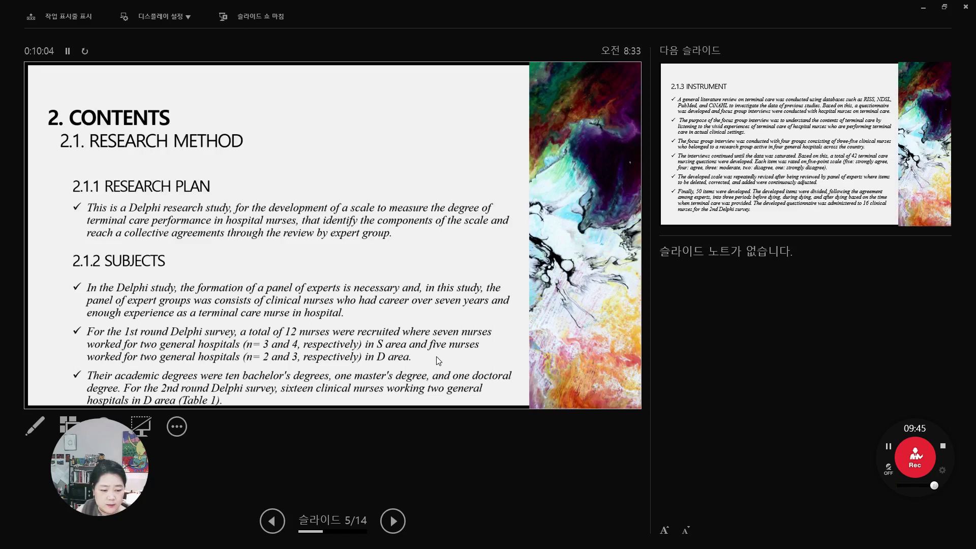
Advance to slide 6, '2.1.3 INSTRUMENT'
left_click(461, 370)
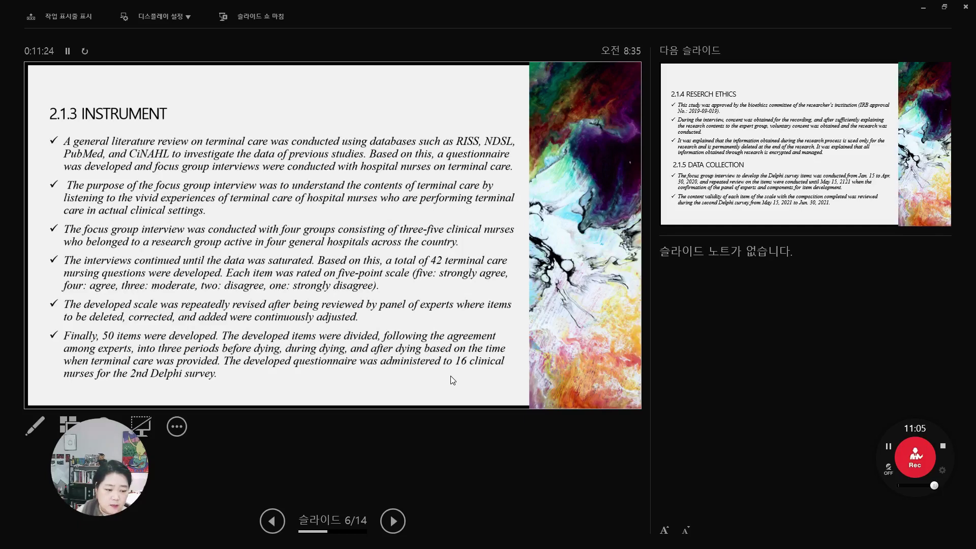
Advance to slide 7, '2.1.4 Research Ethics' and '2.1.5 Data Collection'
left_click(393, 522)
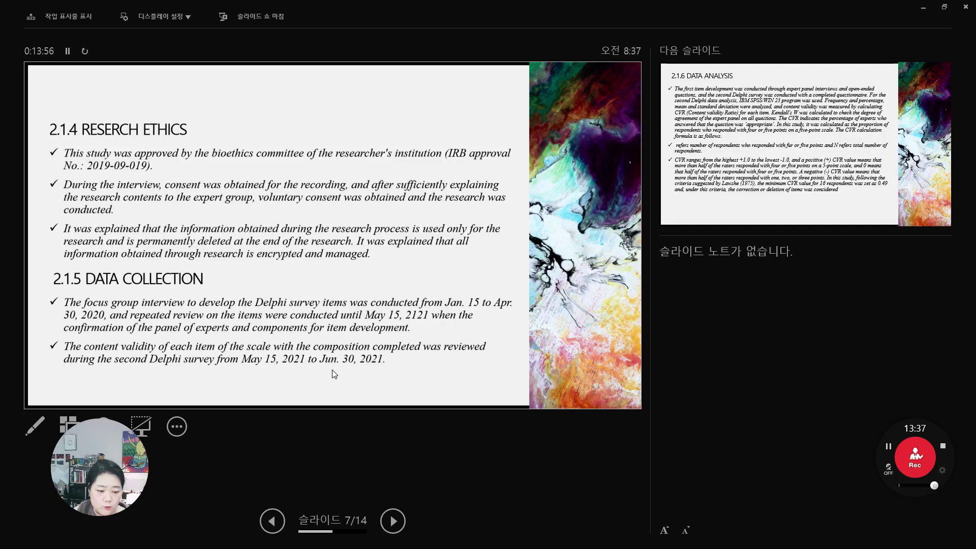
Show slide 8, '2.1.6 DATA ANALYSIS', on SPSS analysis and CVR criteria
left_click(396, 523)
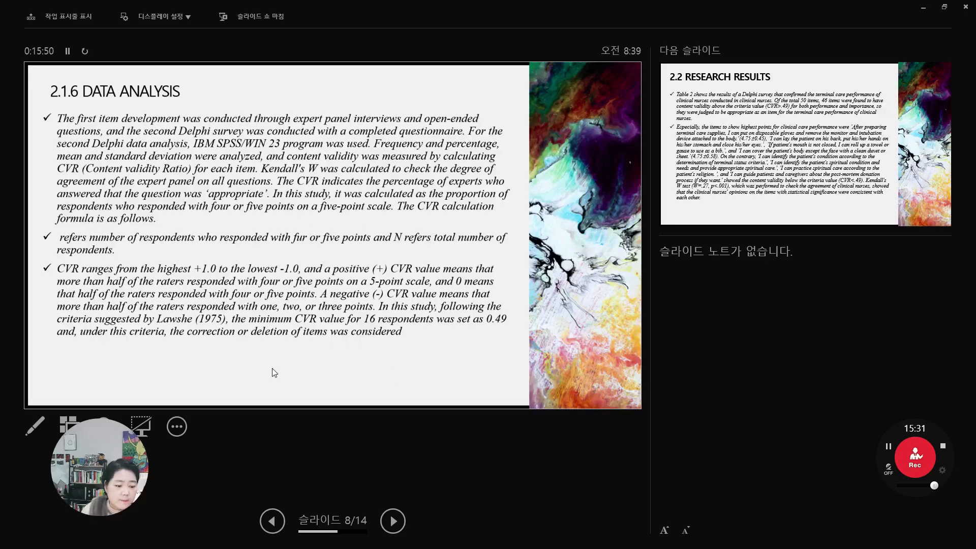
Advance to slide 9, '2.2 RESEARCH RESULTS', on Delphi content validity findings
left_click(390, 523)
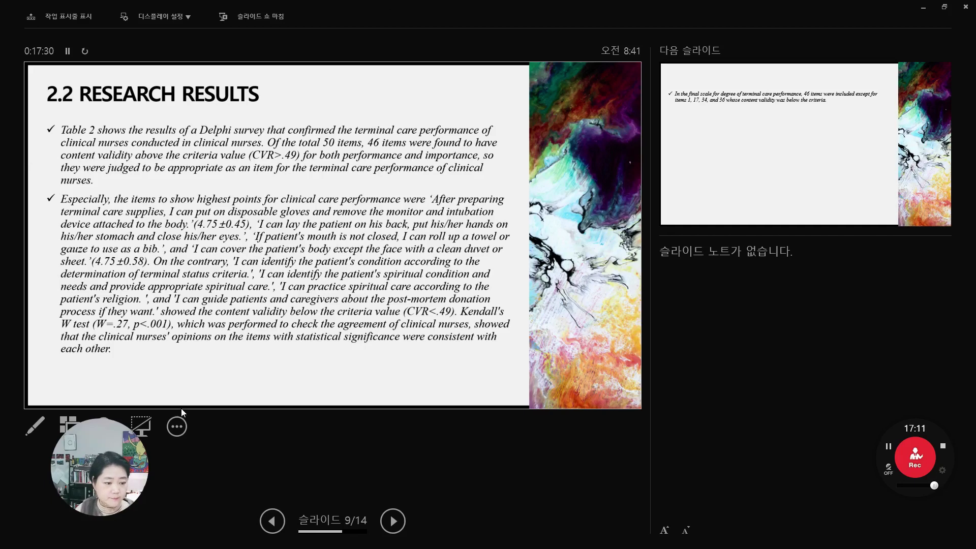
Advance to slide 10, which notes the final 46-item scale
left_click(395, 521)
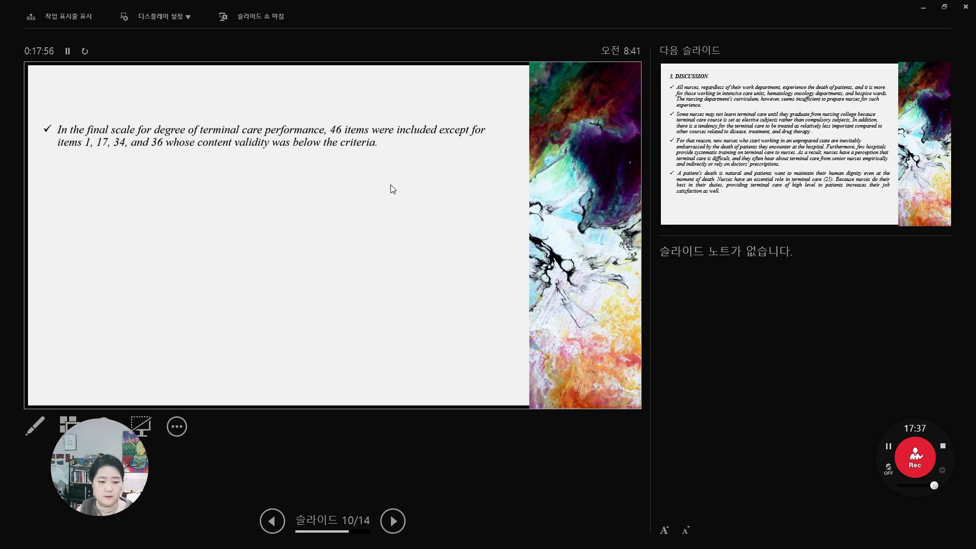
Advance to slide 11, the first '3. DISCUSSION' slide on terminal care education
left_click(393, 521)
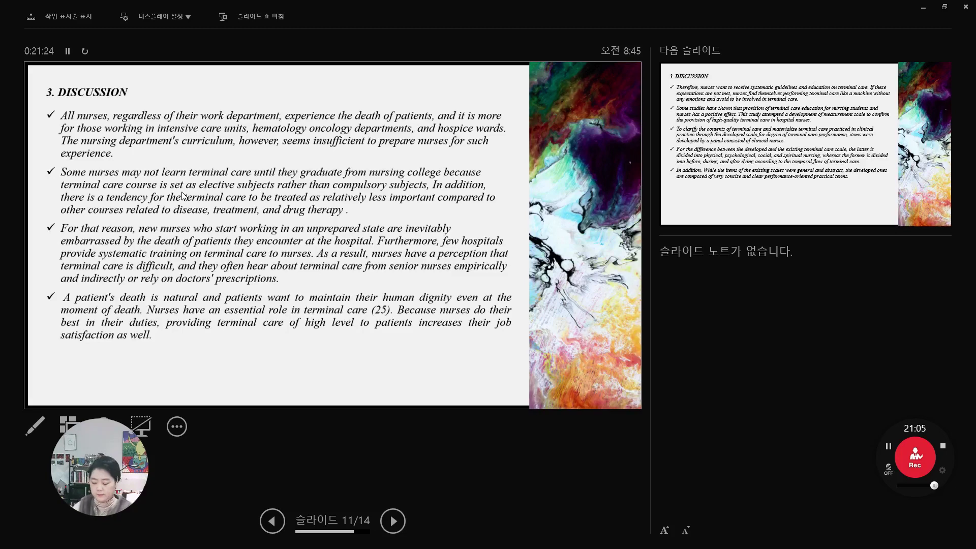
left_click(181, 196)
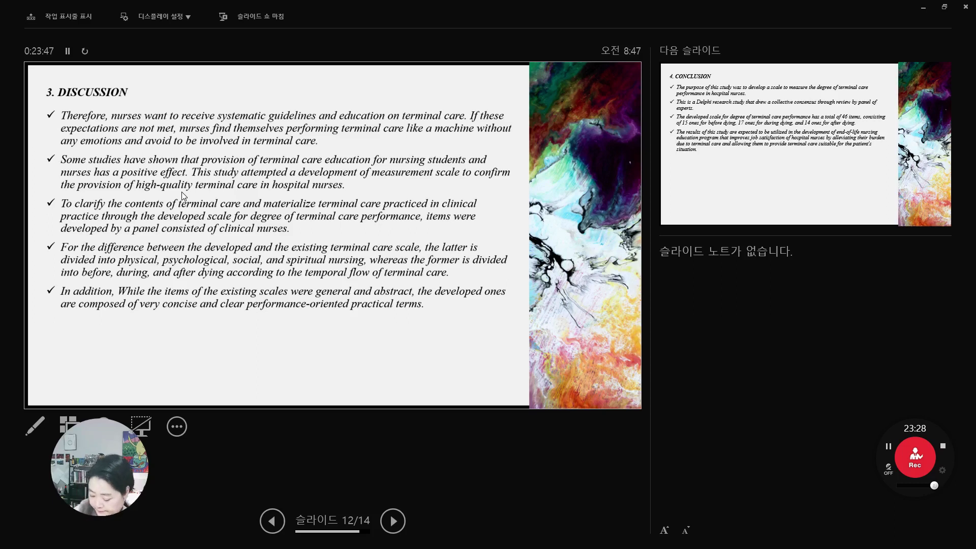
Advance through the Conclusion slide to slide 14, 'THANK YOU FOR YOUR ATTENTION.'
key("Right")
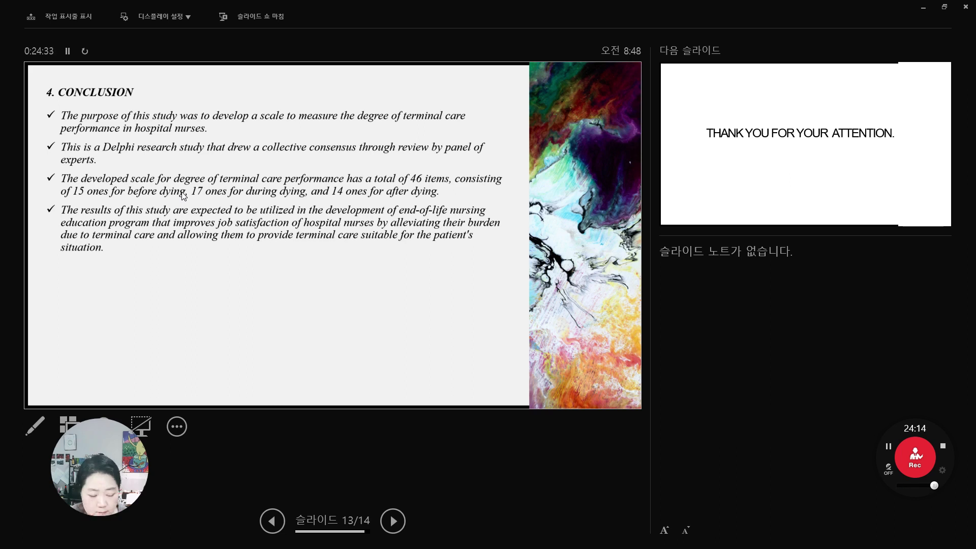
left_click(183, 196)
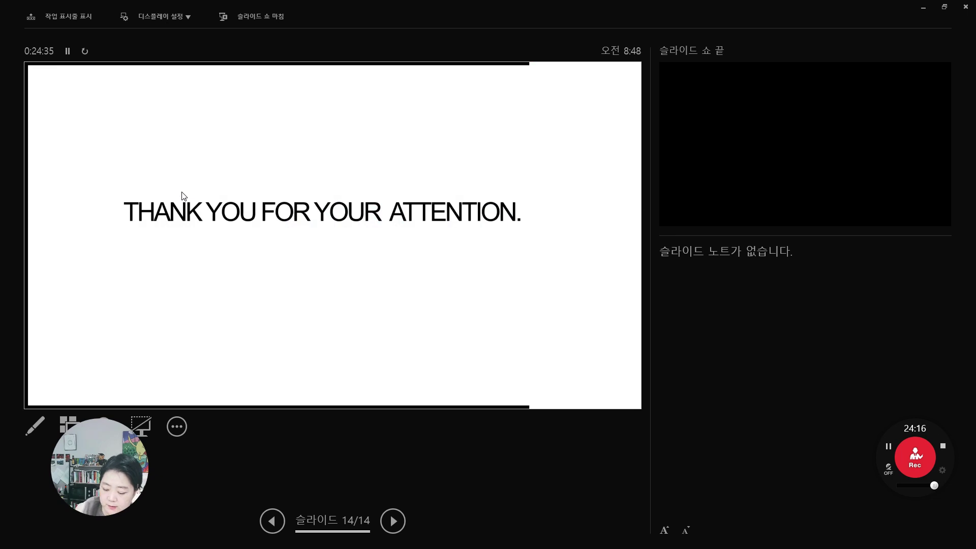